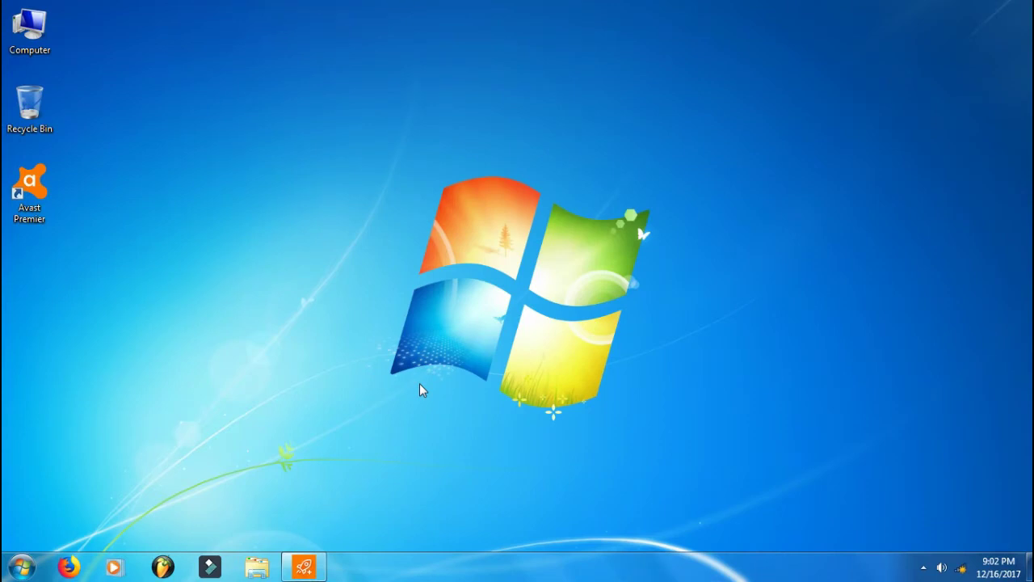
- Bring up the Avast Cleanup Premium window and reposition it slightly on the desktop
left_click(315, 568)
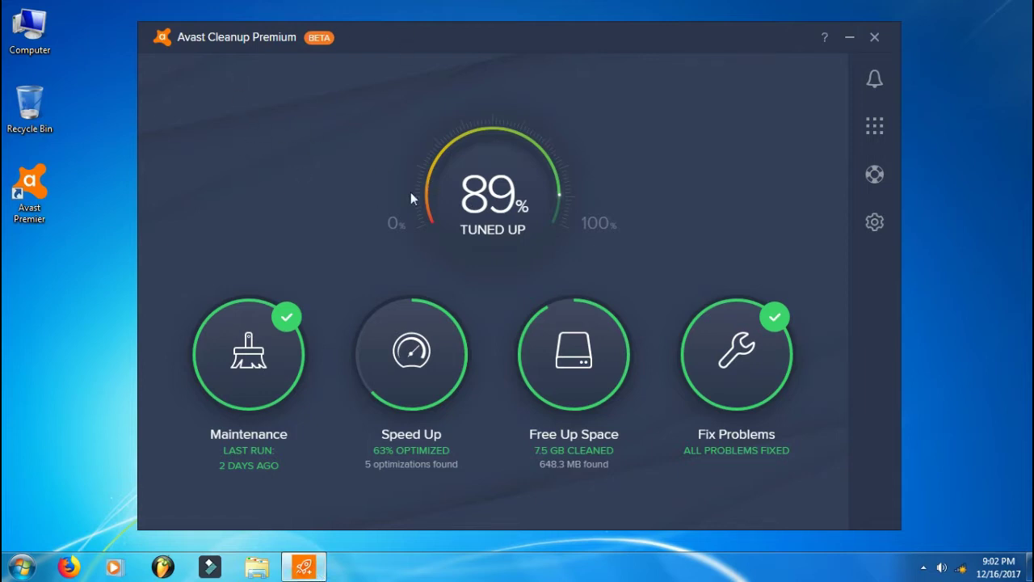
left_click_drag(524, 38, 525, 28)
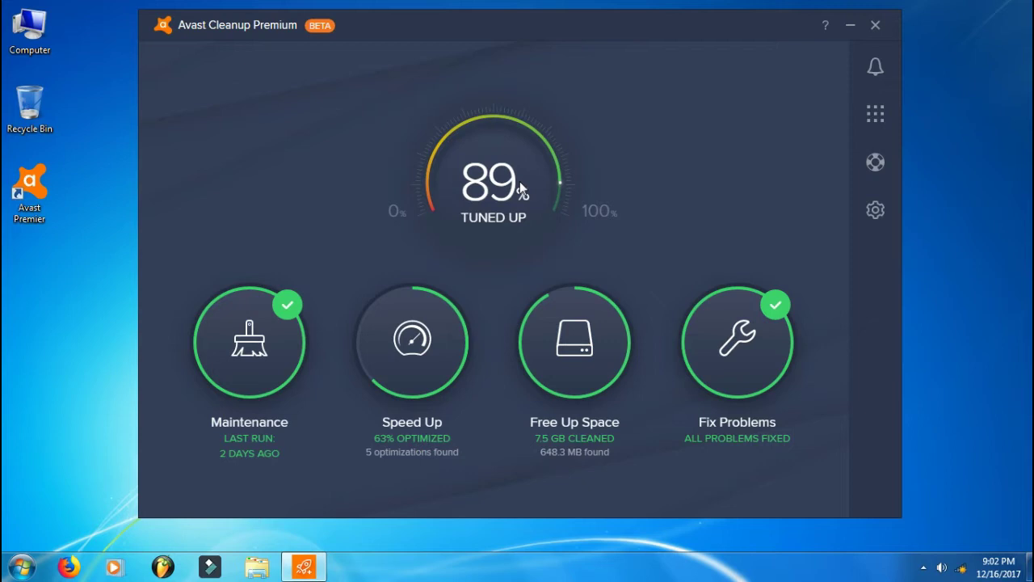
left_click_drag(578, 25, 577, 31)
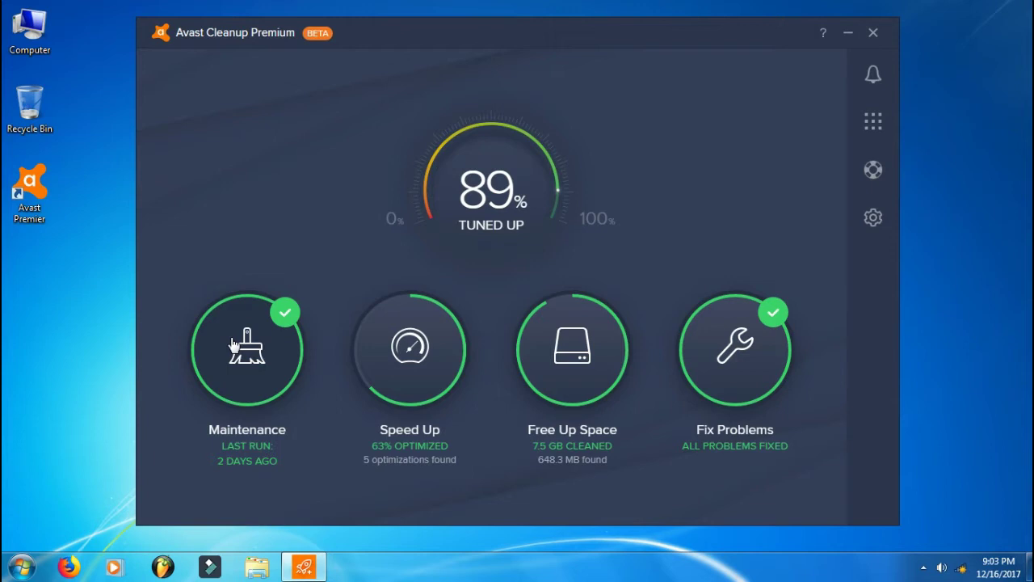
- Review the Speed Up section and its list of background and startup programs, and return to the dashboard
left_click(422, 363)
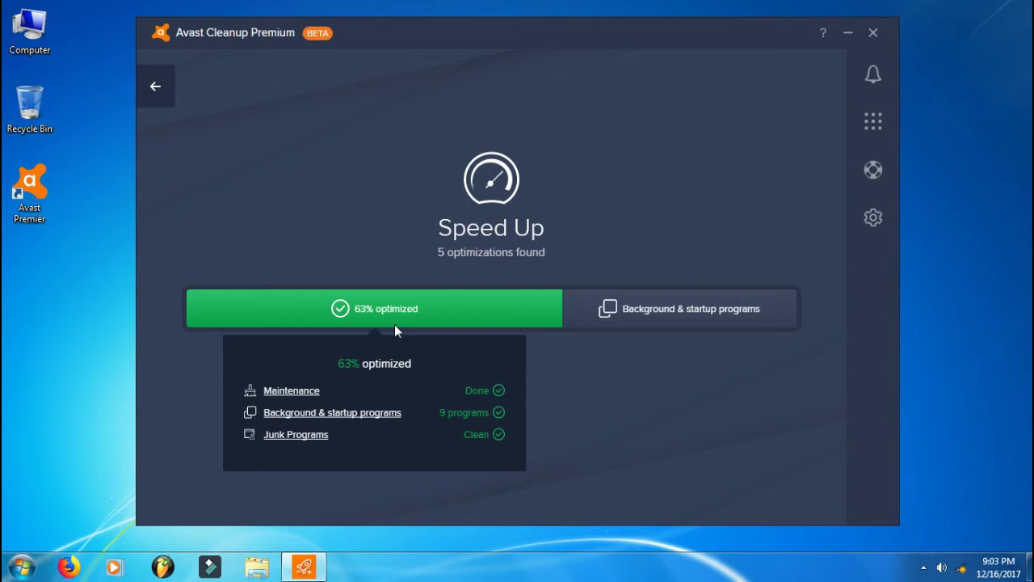
mouse_move(695, 319)
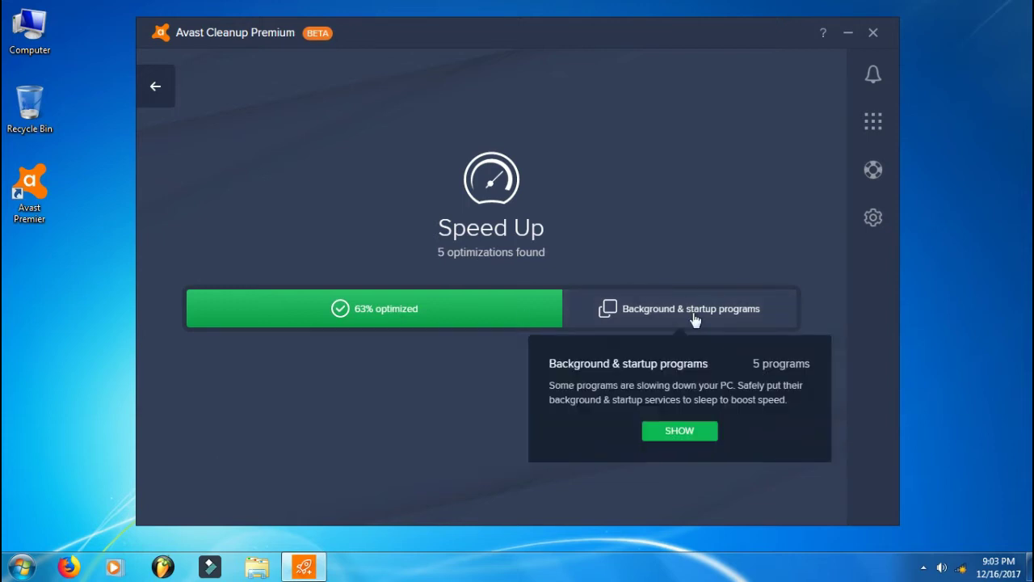
left_click(694, 319)
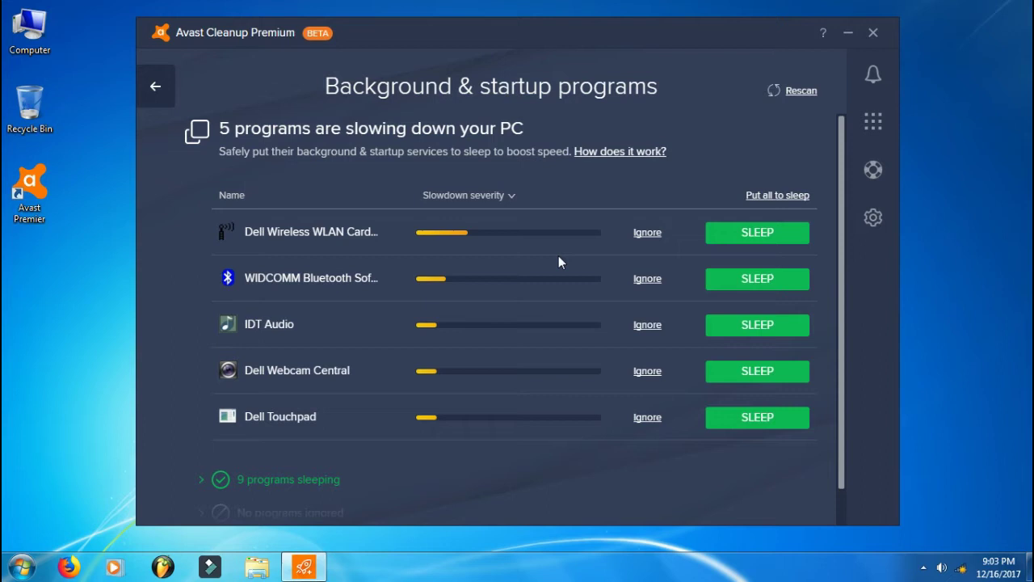
left_click(148, 87)
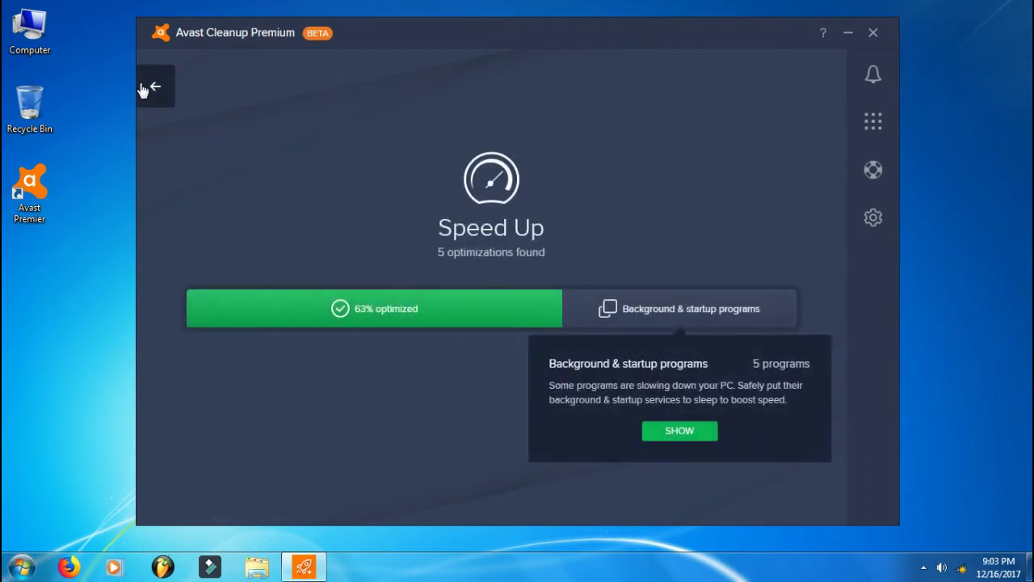
left_click(142, 89)
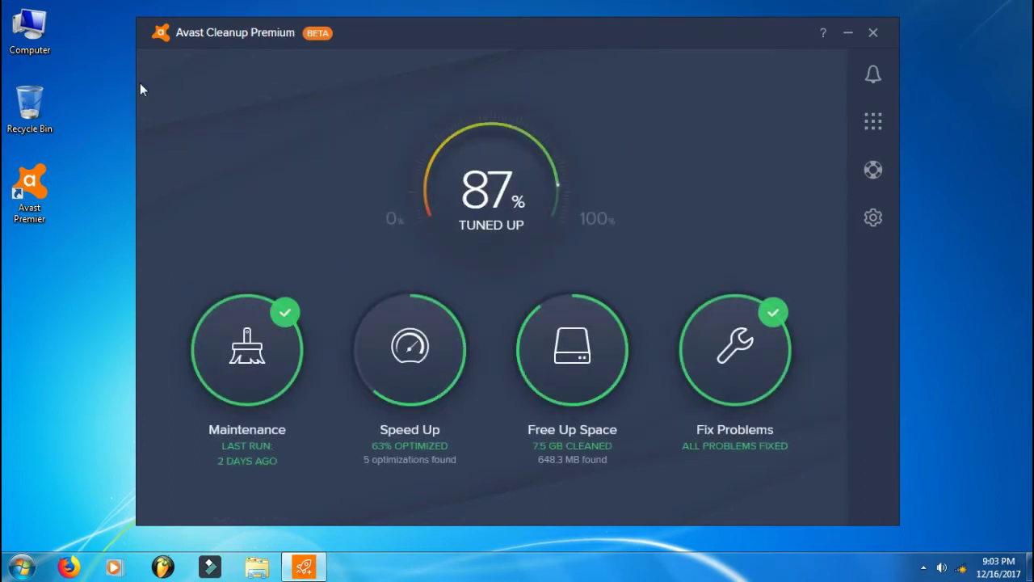
- Inspect the Browser Data and System Junk summaries under Free Up Space, and return to the dashboard
left_click(570, 331)
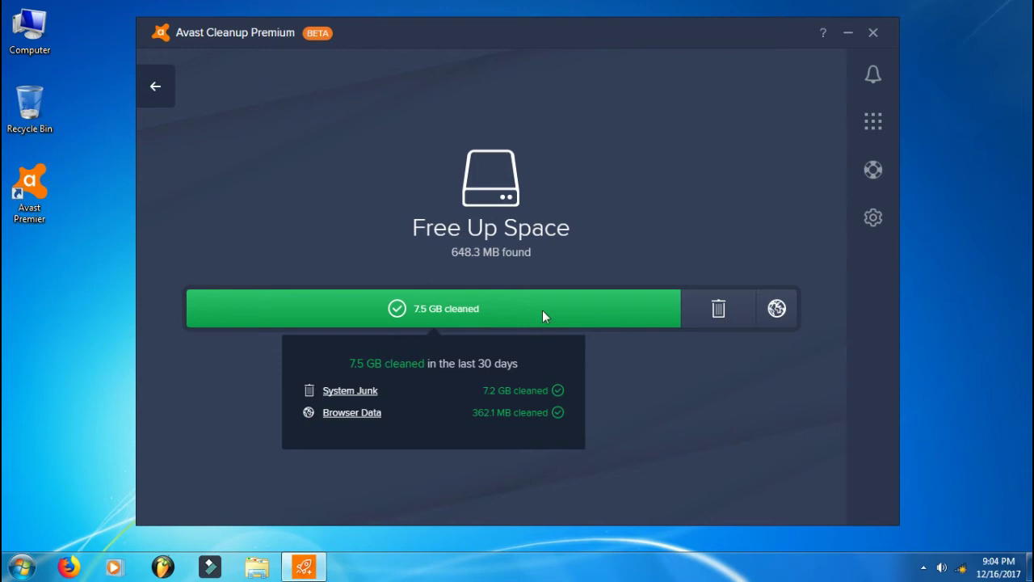
mouse_move(766, 325)
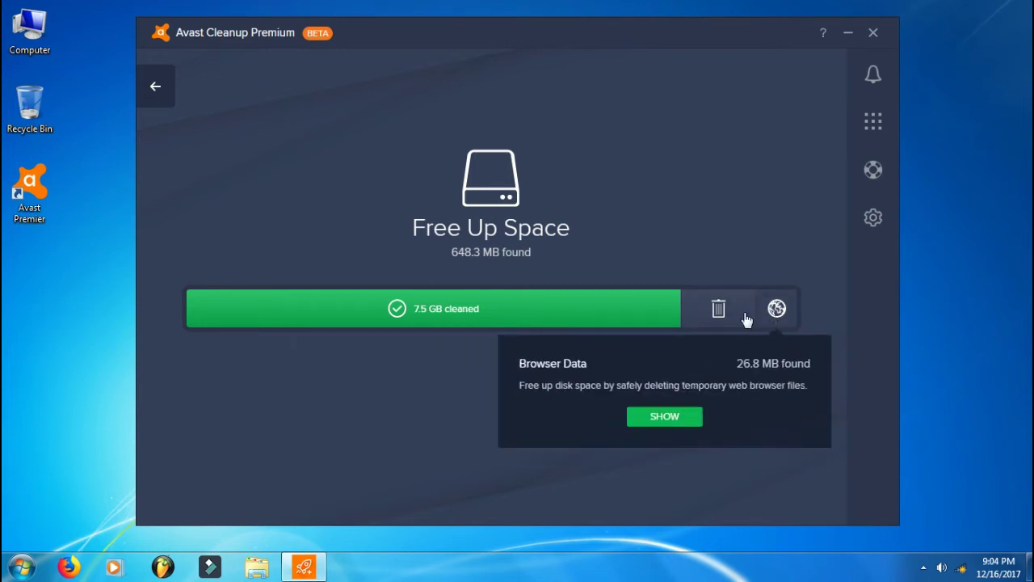
mouse_move(718, 316)
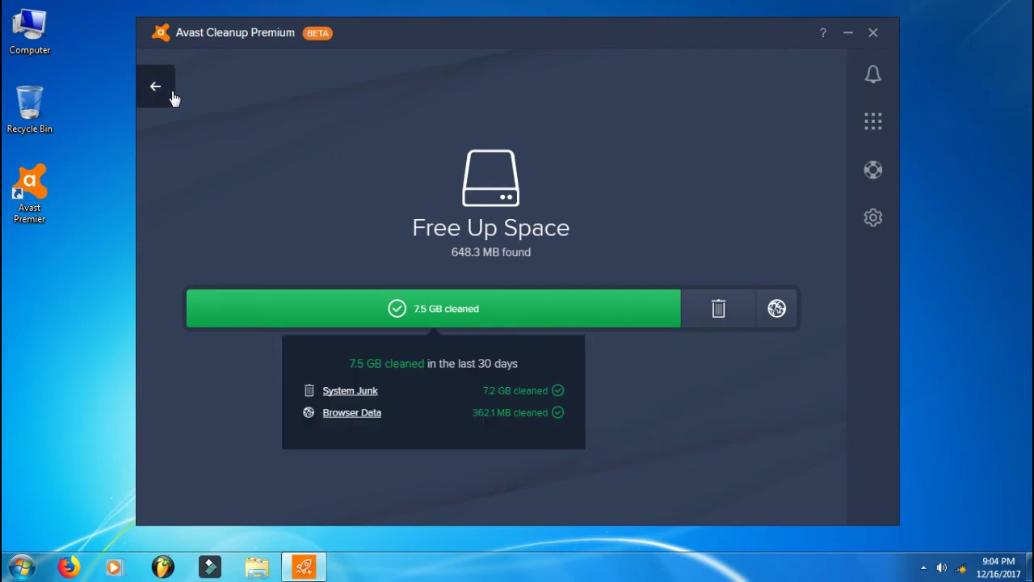
left_click(164, 90)
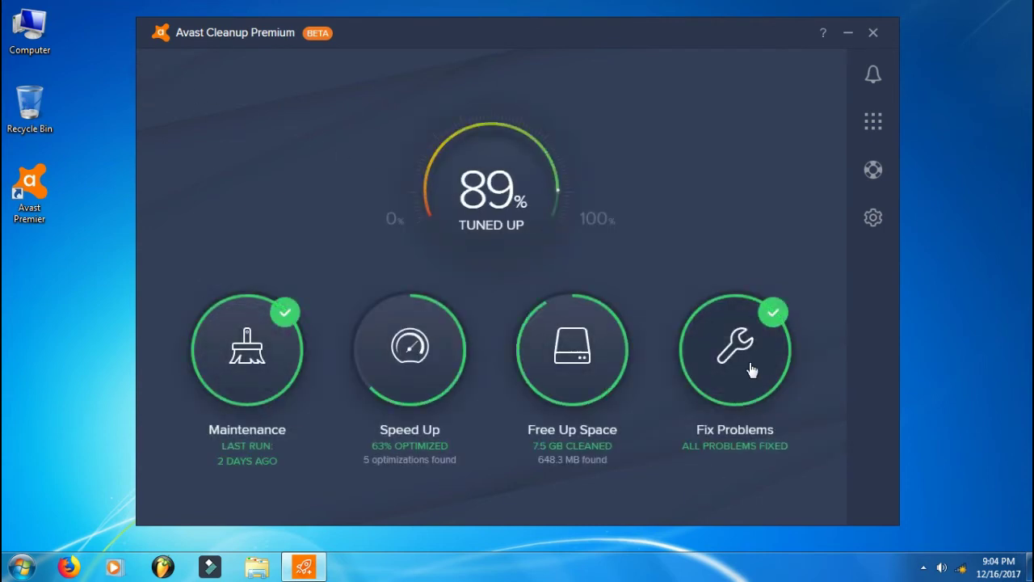
- Examine the ignored problem and its explanation under Fix Problems, and return to the dashboard
left_click(747, 363)
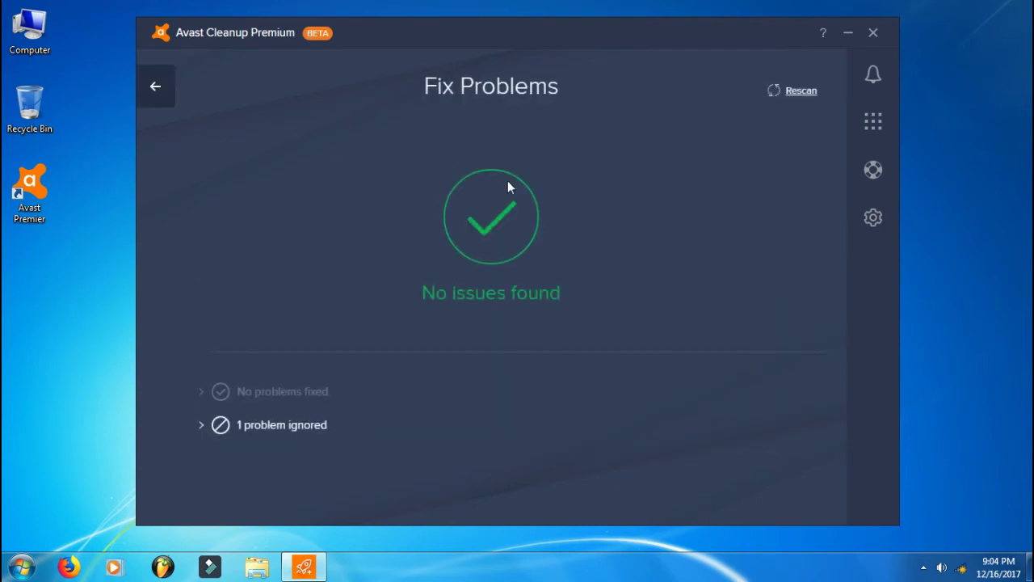
left_click(305, 432)
mouse_move(363, 465)
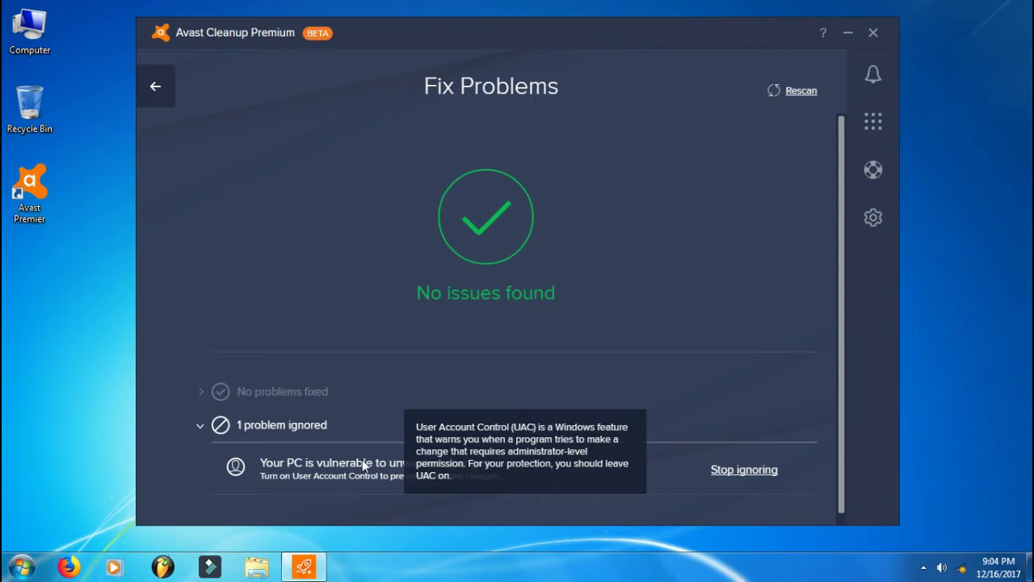
left_click(152, 97)
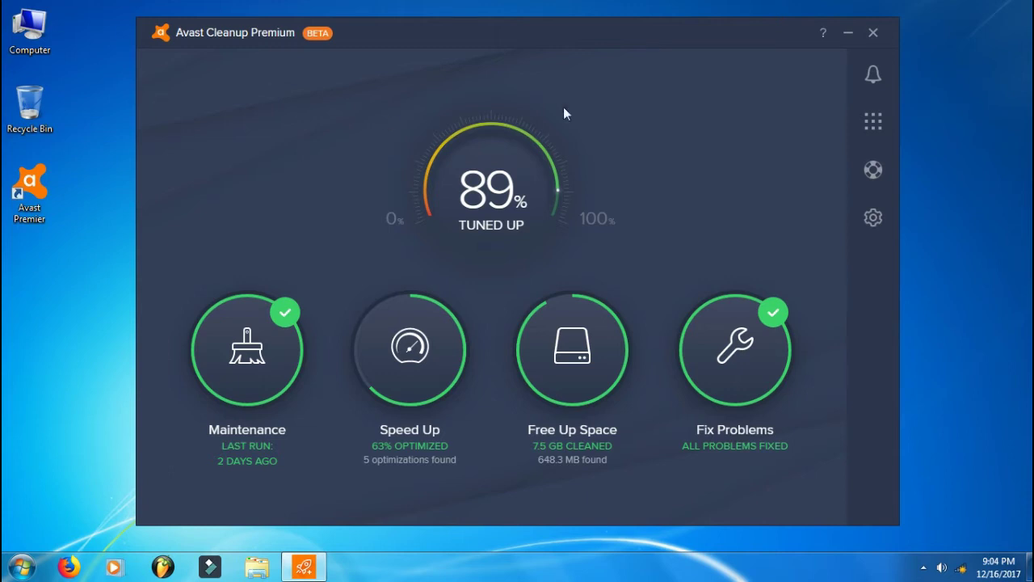
- Check the Avast Cleanup notifications and close them
left_click_drag(610, 45, 596, 50)
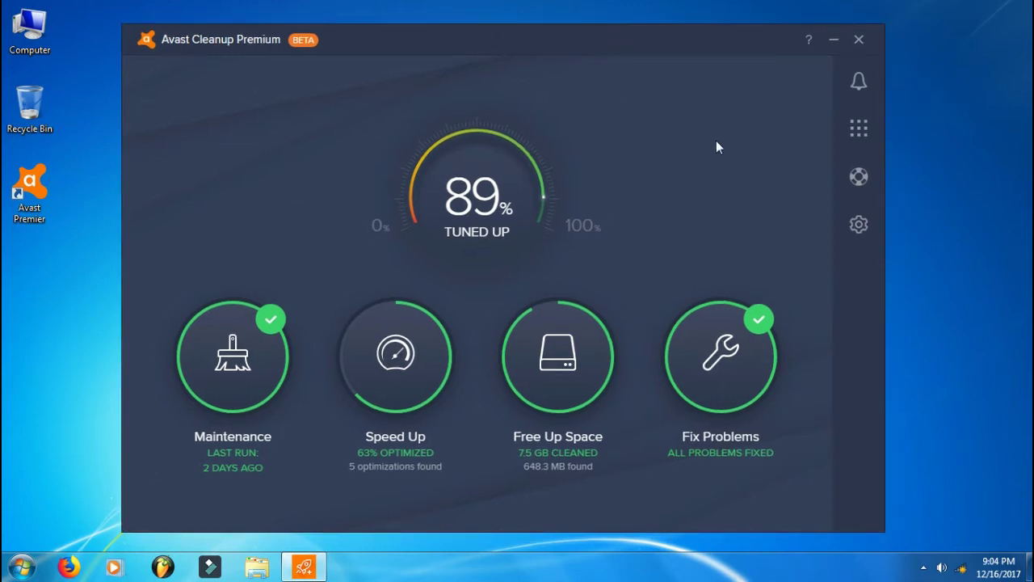
left_click(858, 89)
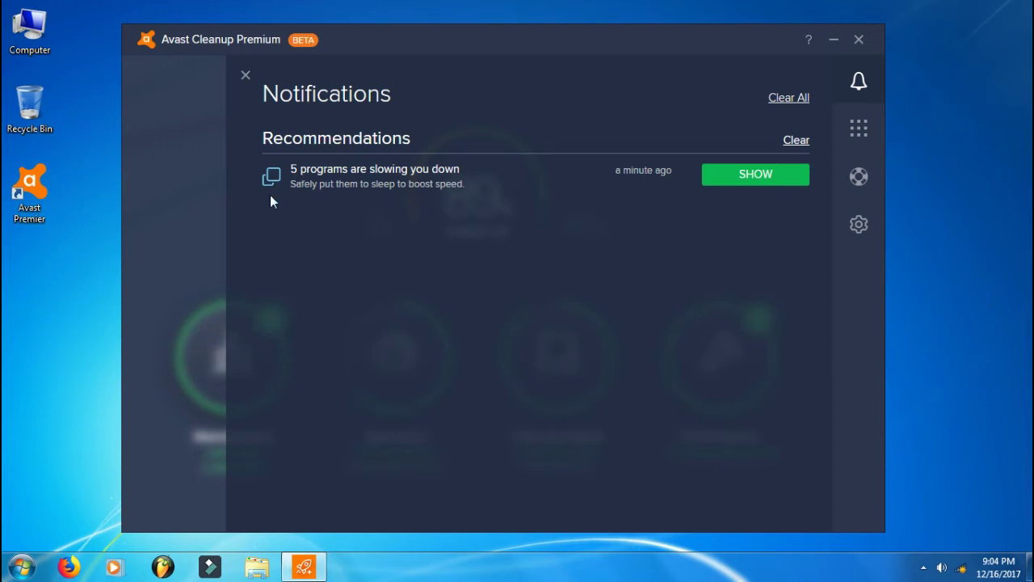
left_click(246, 76)
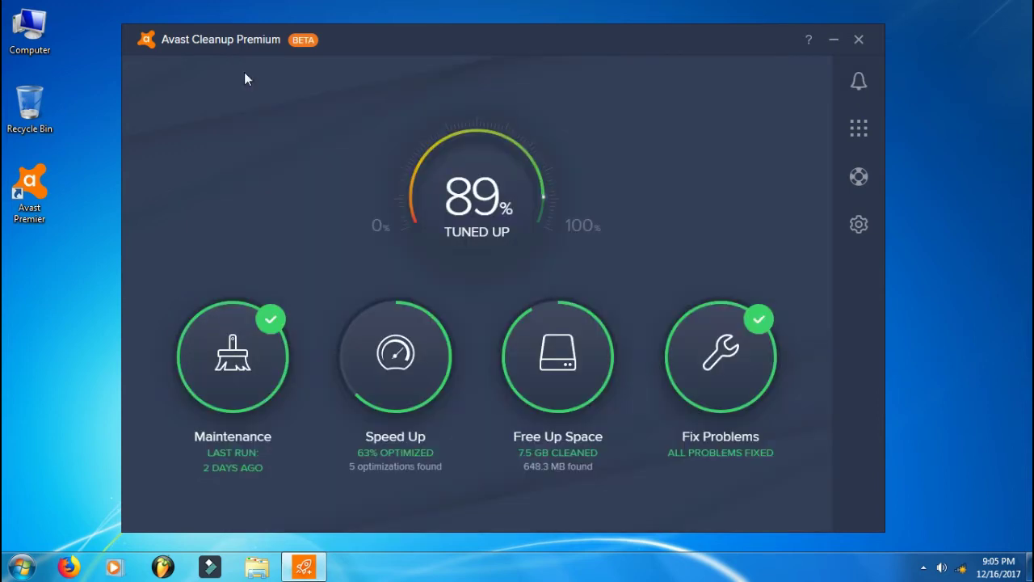
- Look over the All Functions list and the Rescue Center's recent changes, and return to the dashboard
left_click(841, 138)
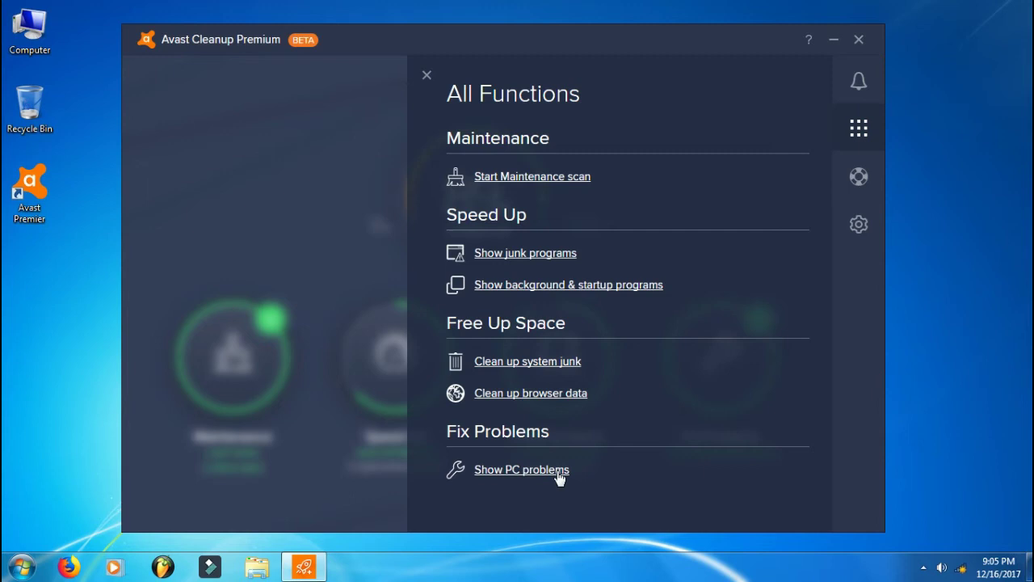
left_click(859, 177)
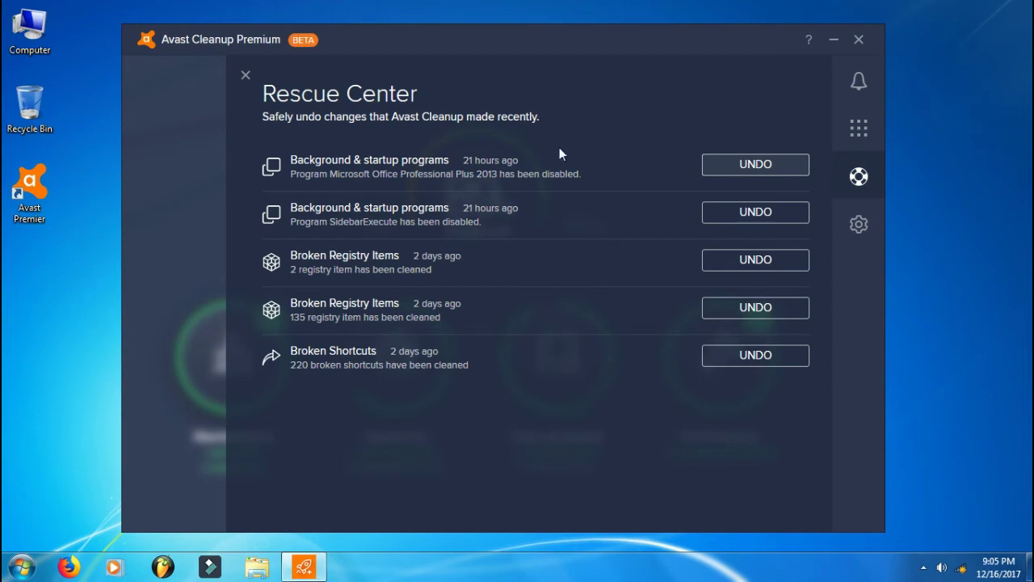
left_click(245, 78)
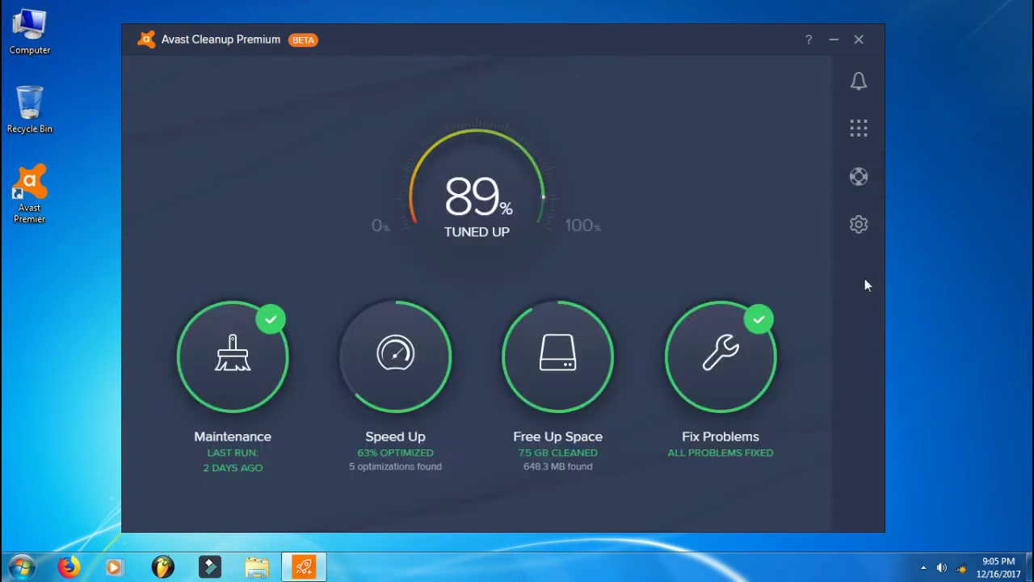
- View the program's About information in the settings, and return to the dashboard
left_click(859, 226)
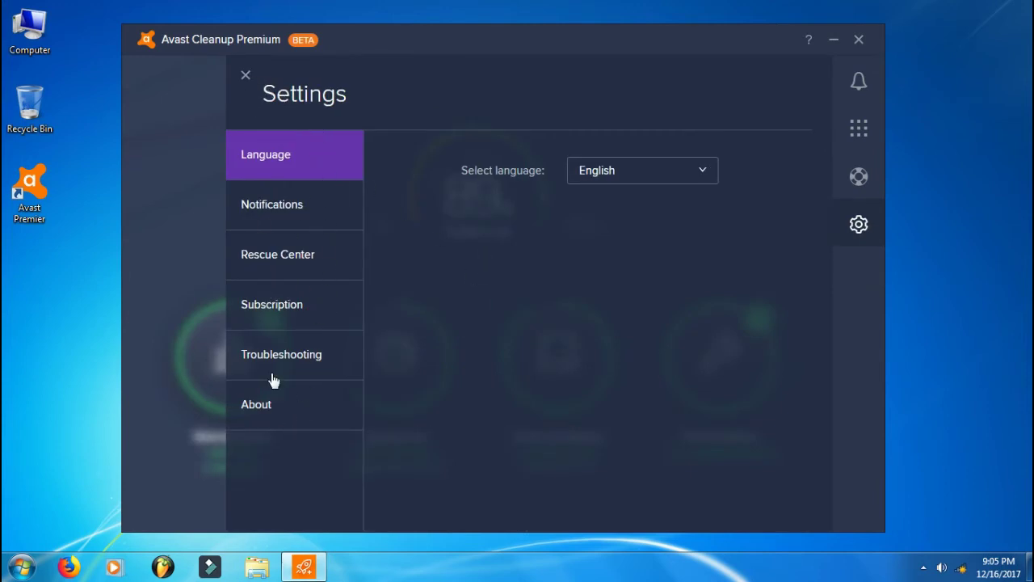
left_click(273, 401)
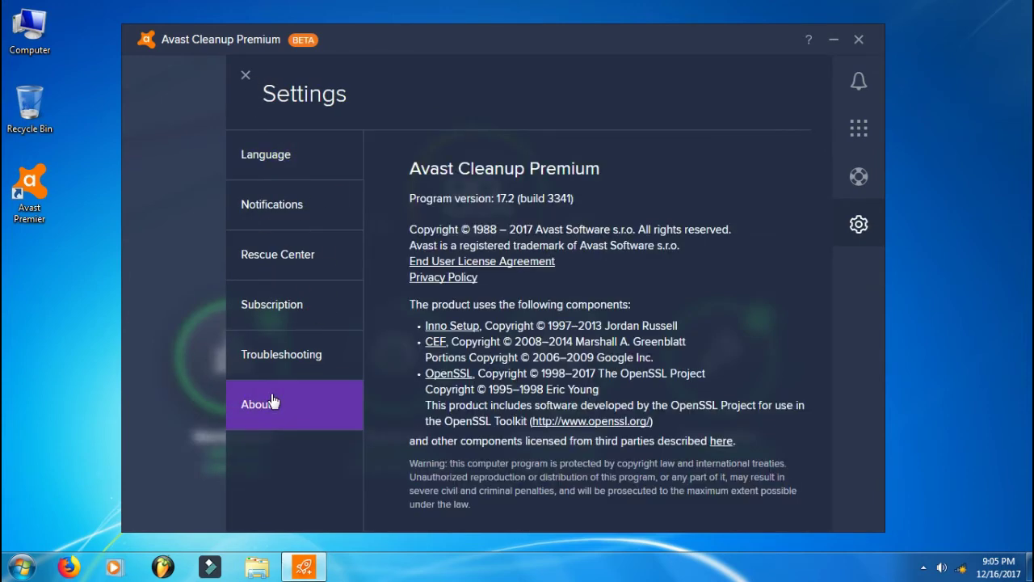
left_click(246, 76)
left_click_drag(598, 54, 618, 47)
- Search the installed Windows programs for "cc" and dismiss the results
left_click(22, 567)
type("cc")
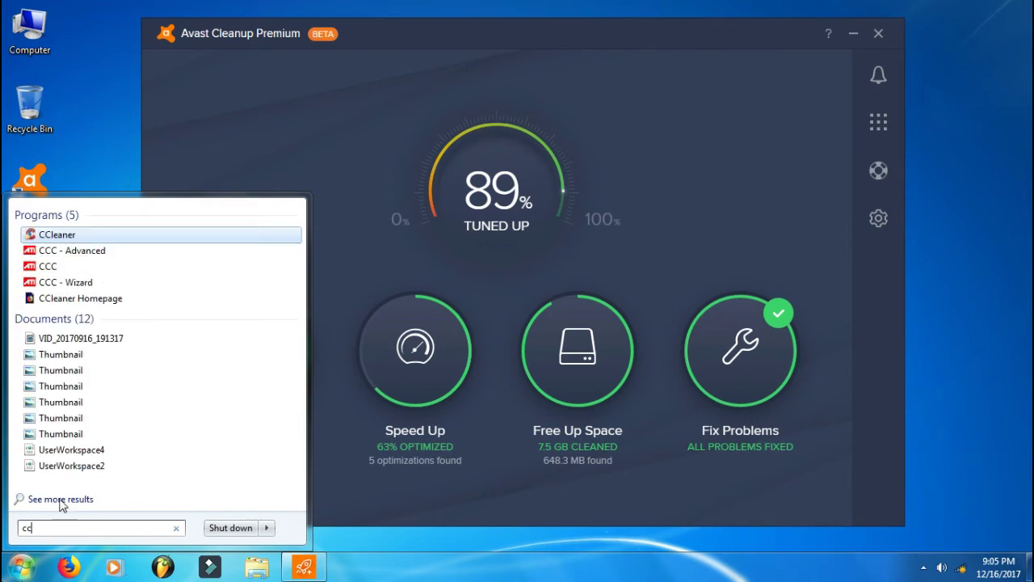
left_click(581, 158)
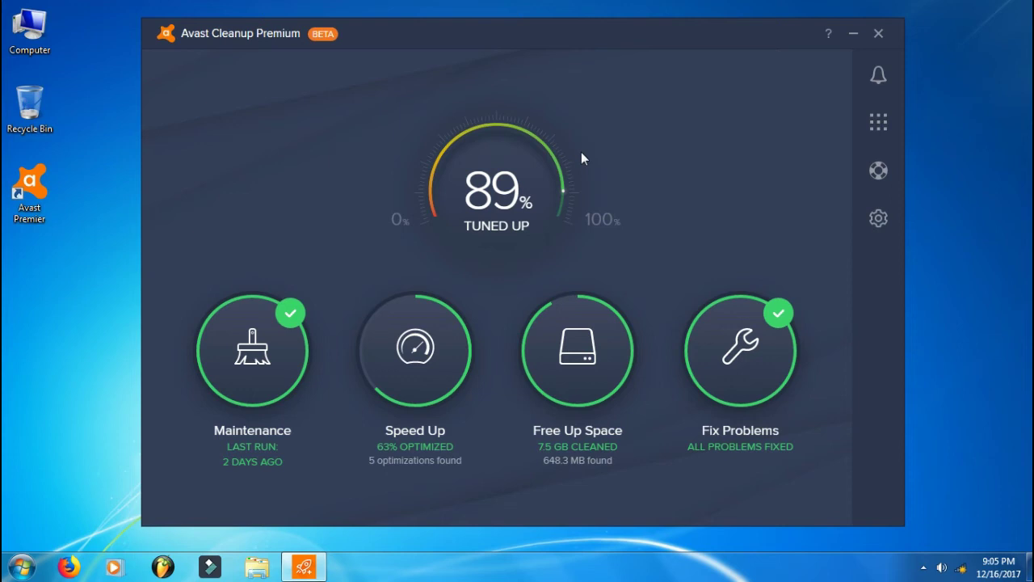
left_click_drag(555, 28, 549, 30)
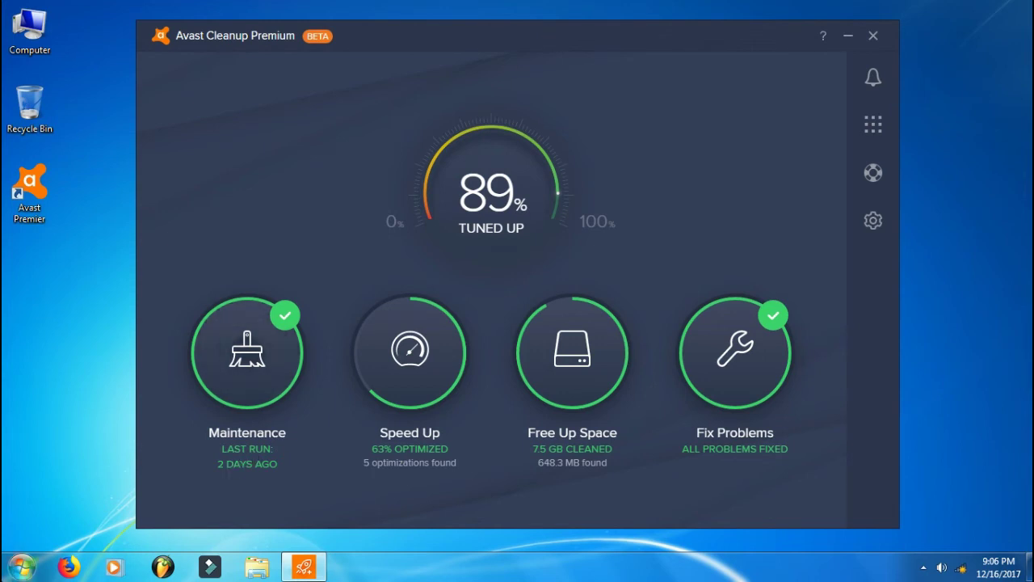
left_click(25, 569)
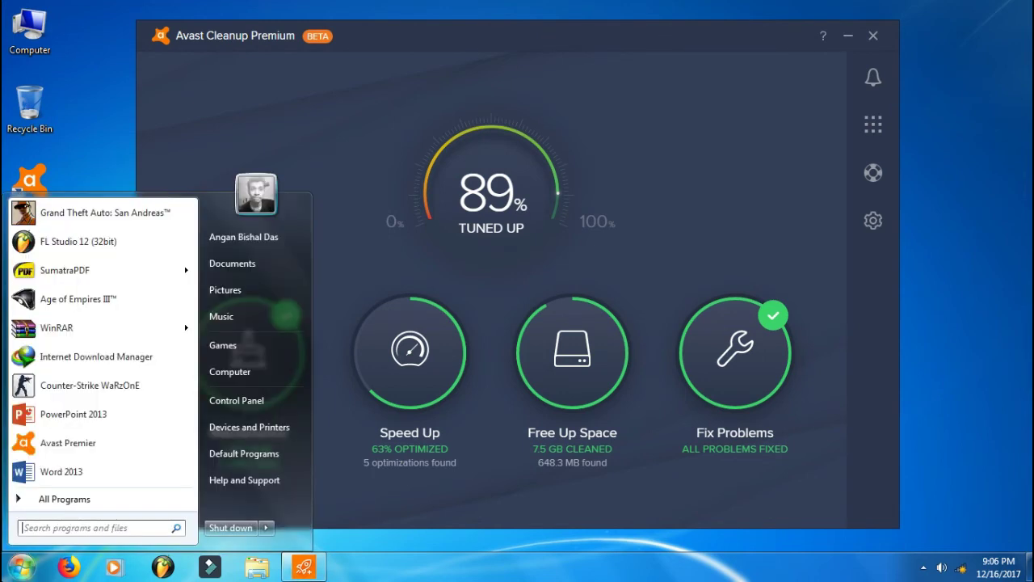
left_click(641, 57)
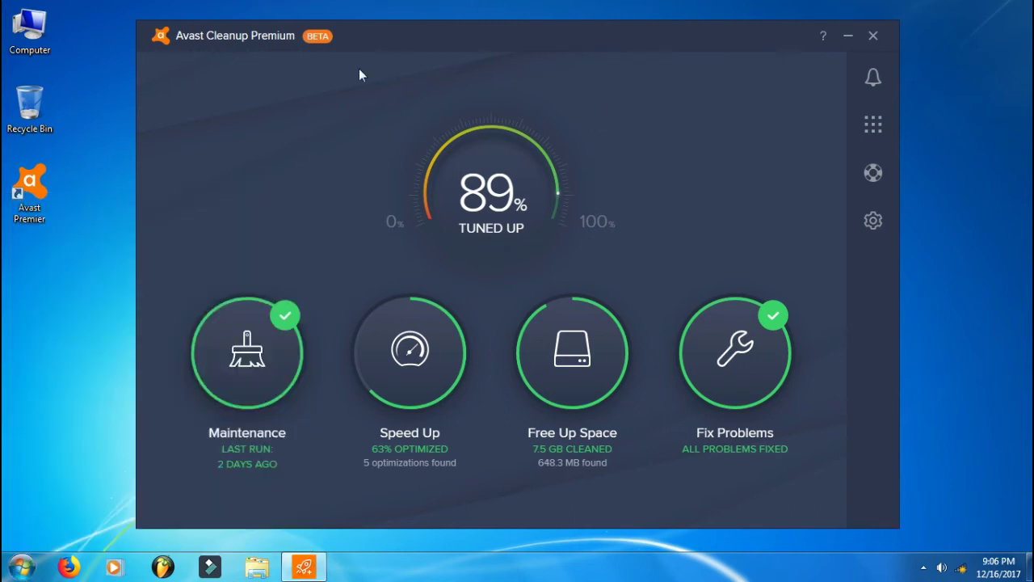
- Open Avast Premier from the hidden notification icons and view its Wi-Fi Inspector under Protection
left_click(923, 567)
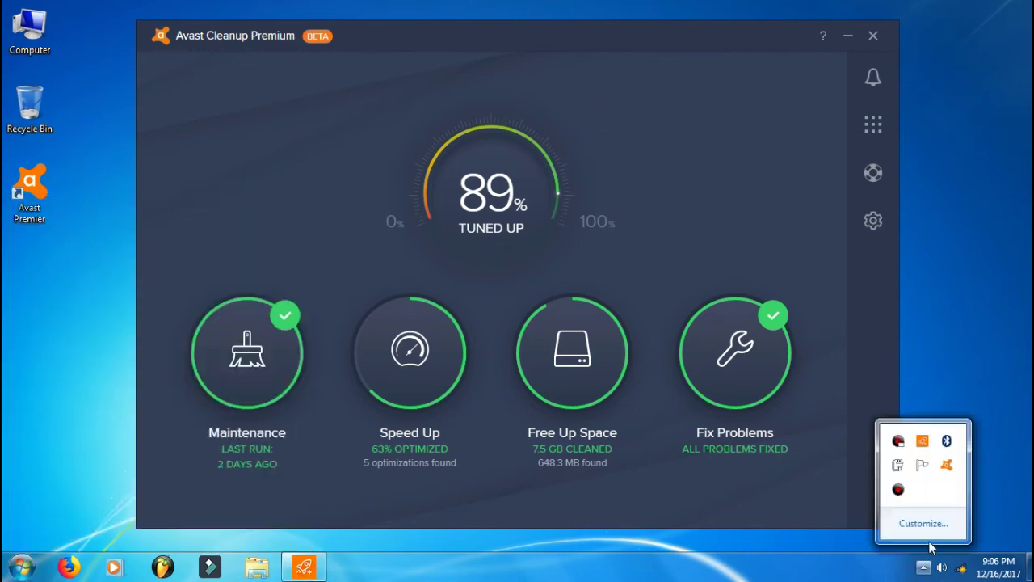
left_click(946, 467)
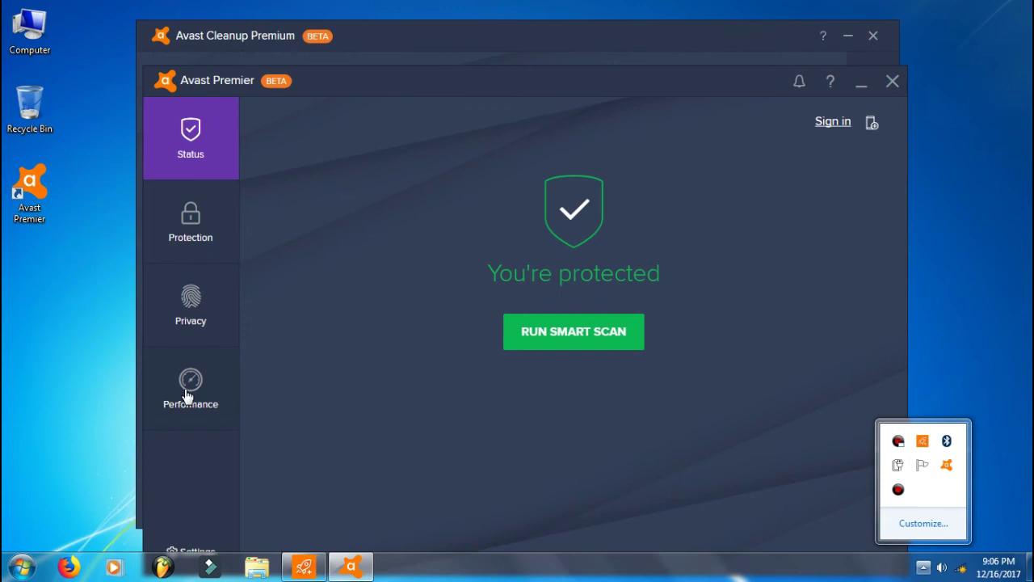
mouse_move(185, 235)
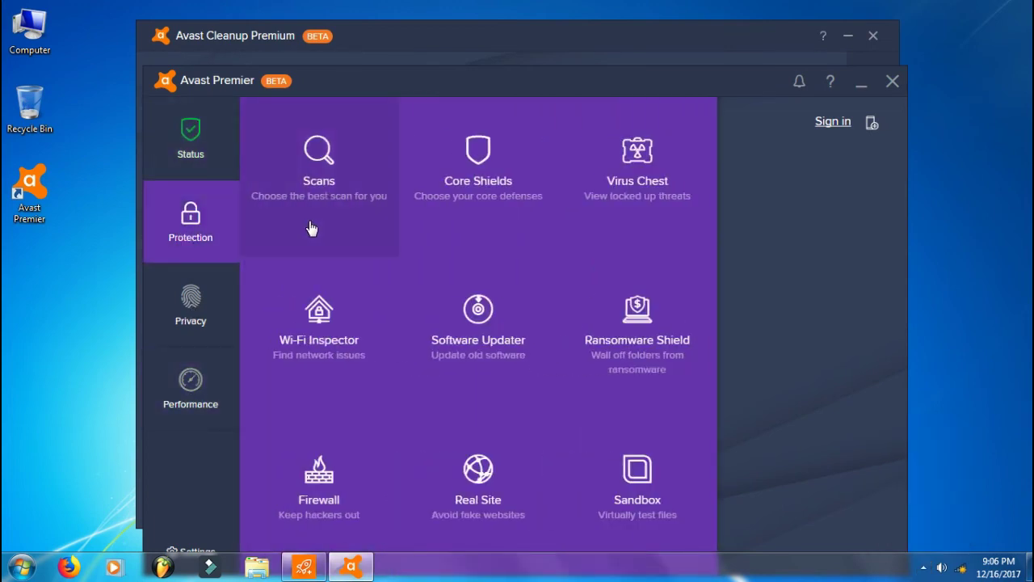
left_click(319, 323)
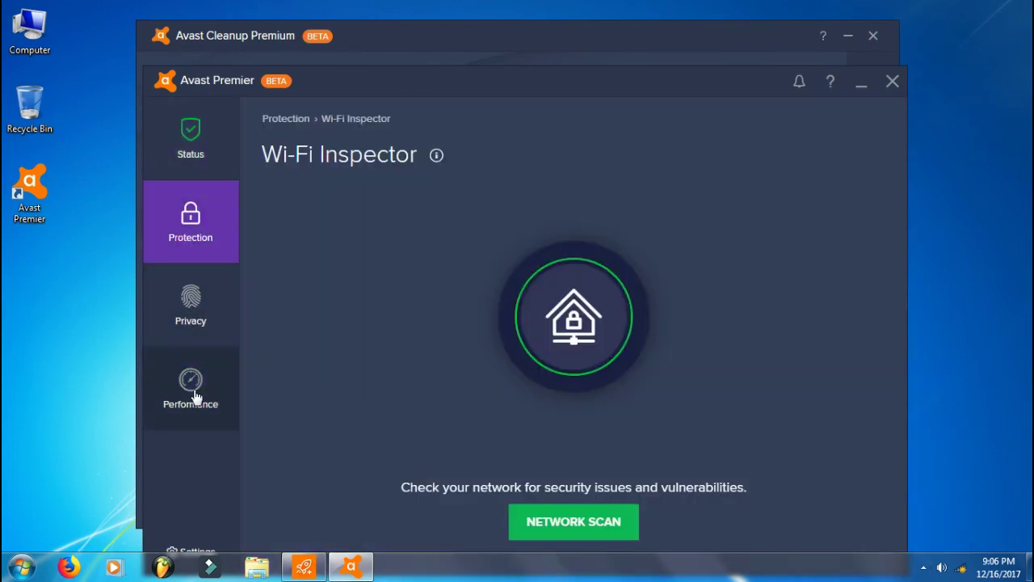
- View the Cleanup Premium page in Avast Premier's Performance section, and close Avast Premier
mouse_move(194, 395)
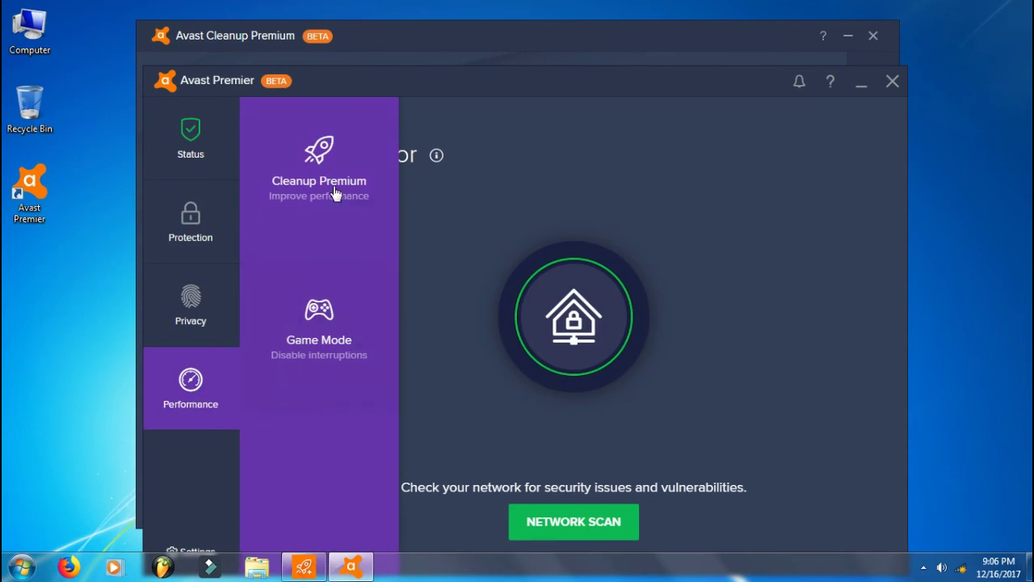
left_click(307, 197)
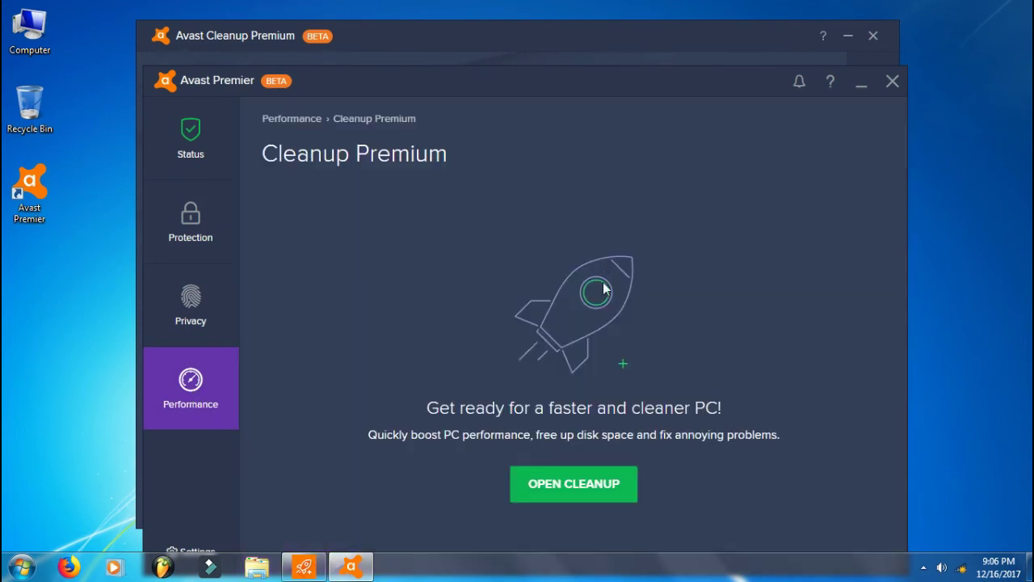
left_click(891, 82)
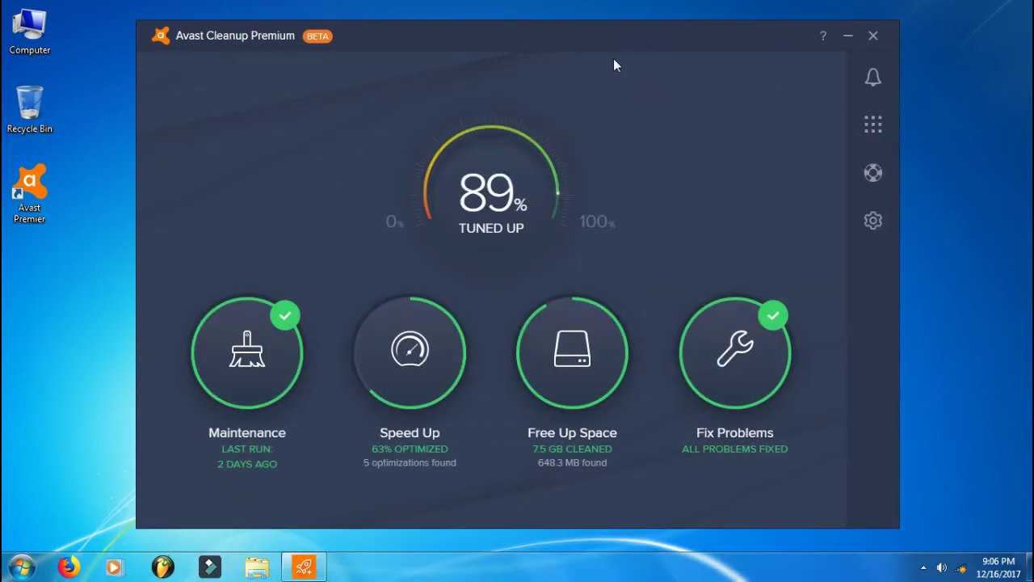
left_click_drag(618, 41, 616, 31)
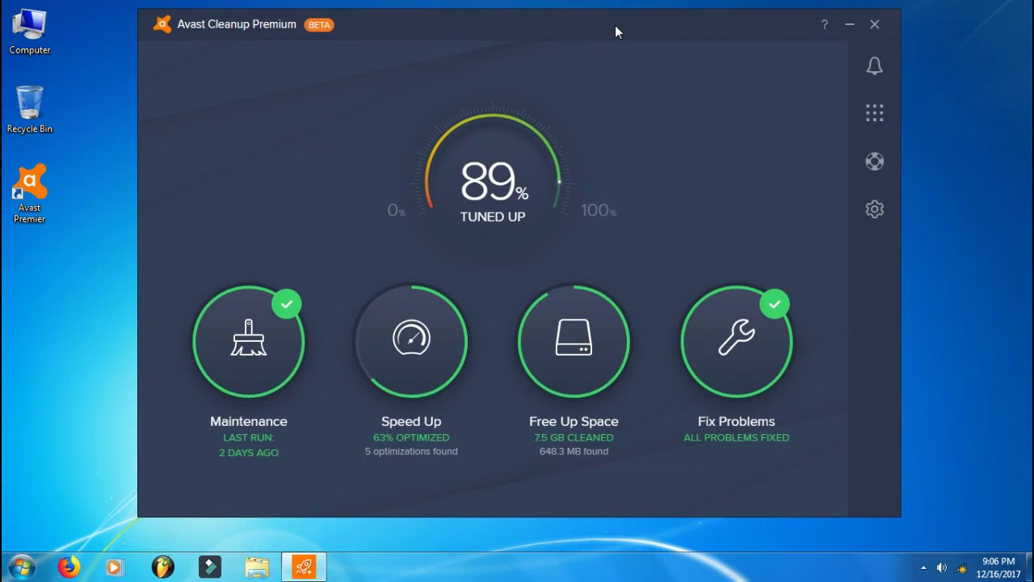
left_click_drag(616, 30, 610, 53)
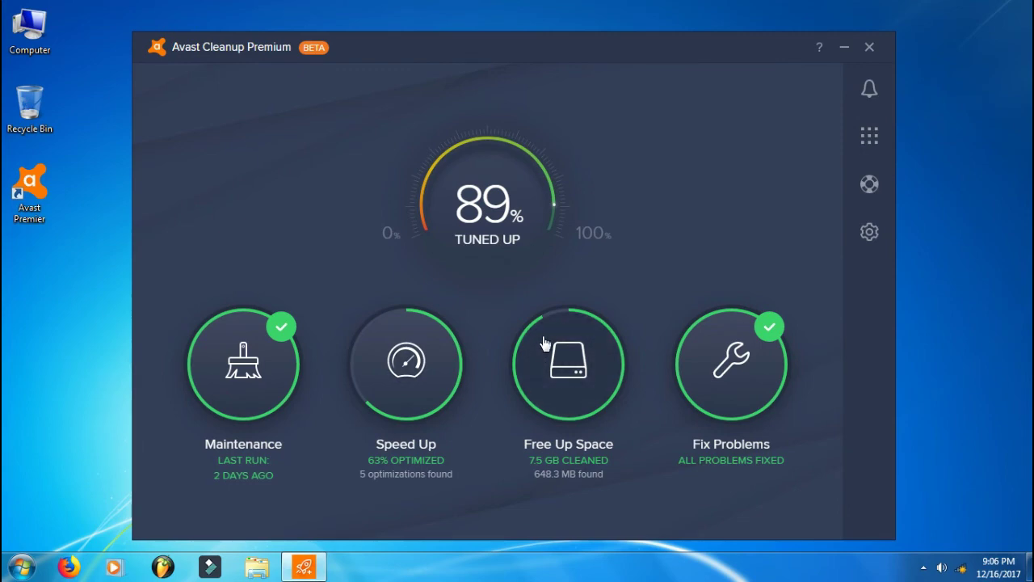
left_click_drag(542, 54, 545, 47)
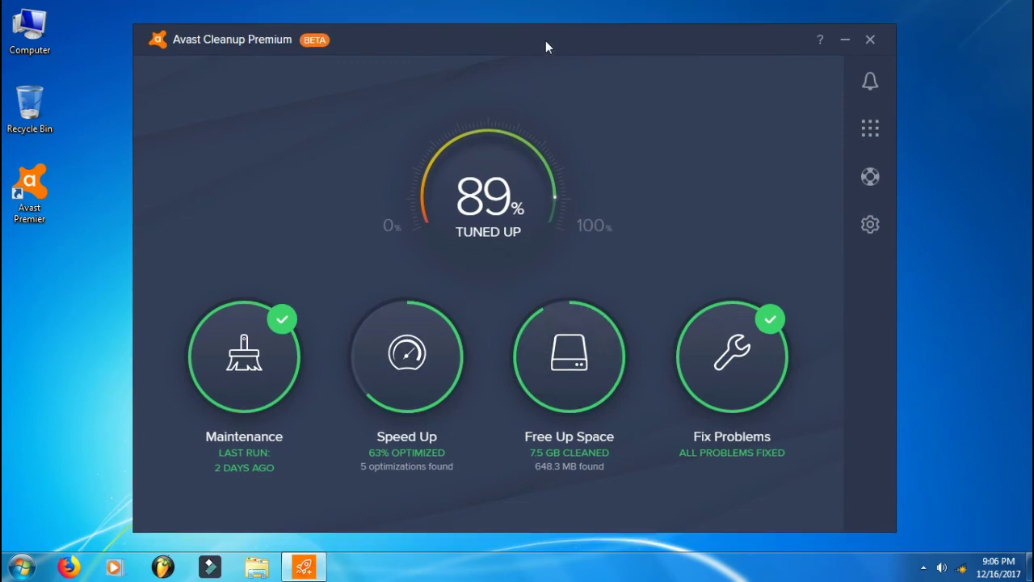
- Open Windows Task Manager, examine the CPU and memory use of the running processes, and close it
key("ctrl+shift+Escape")
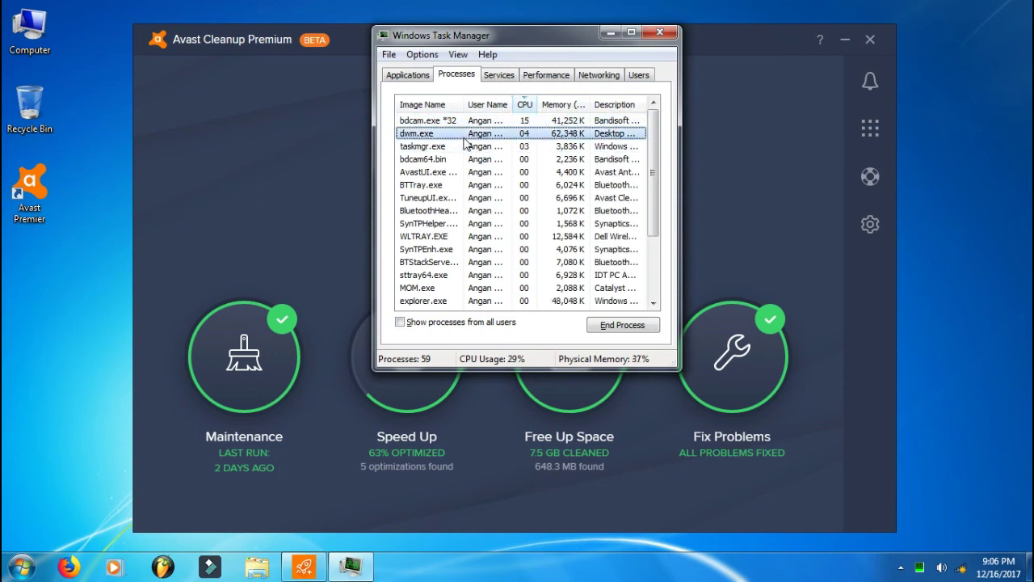
left_click(480, 198)
left_click(559, 302)
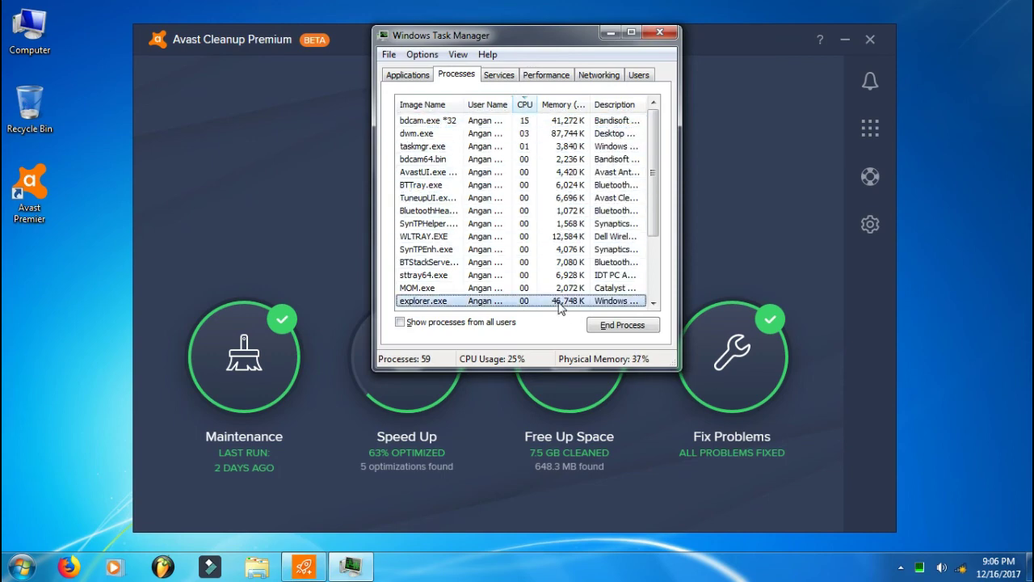
scroll(568, 206, "down", 2)
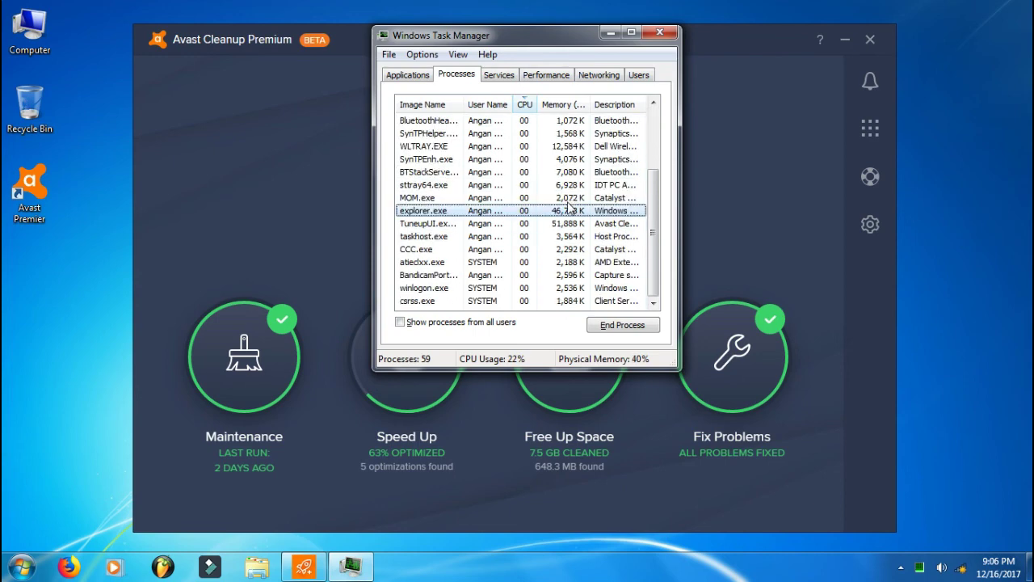
scroll(549, 145, "up", 3)
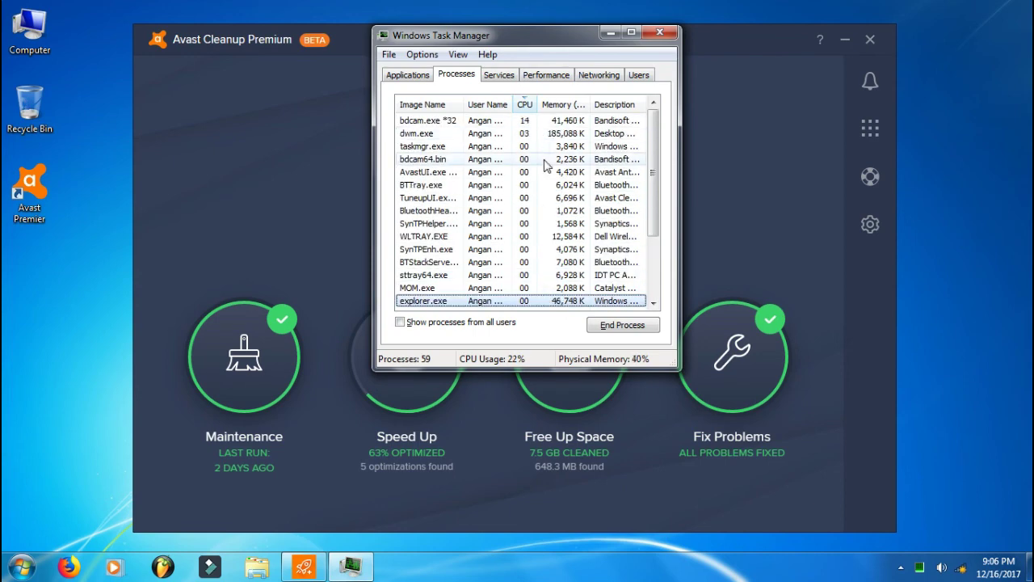
left_click(660, 33)
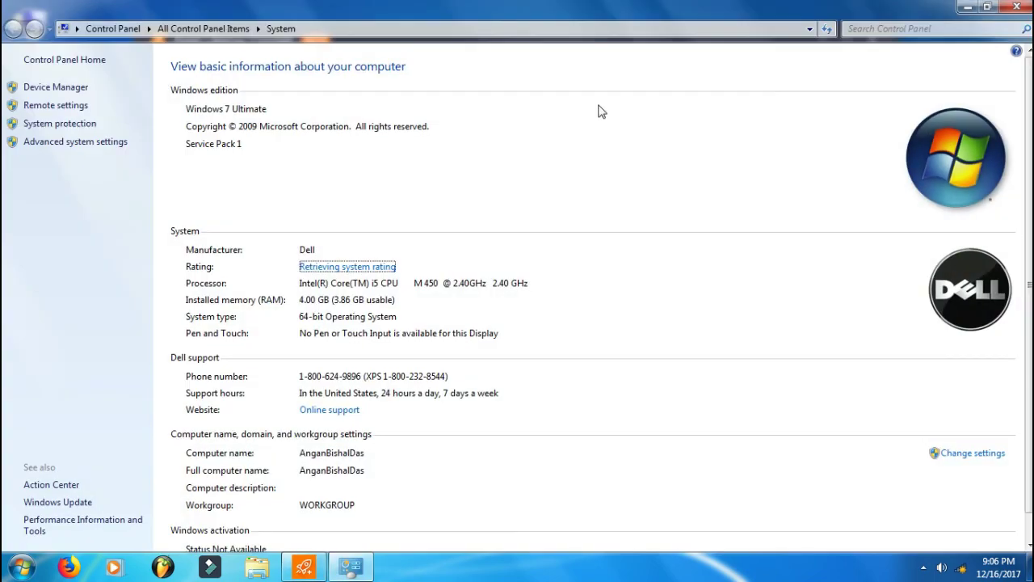
- View the computer's basic system information, including its processor, installed memory and system type, and close the window
scroll(554, 390, "down", 1)
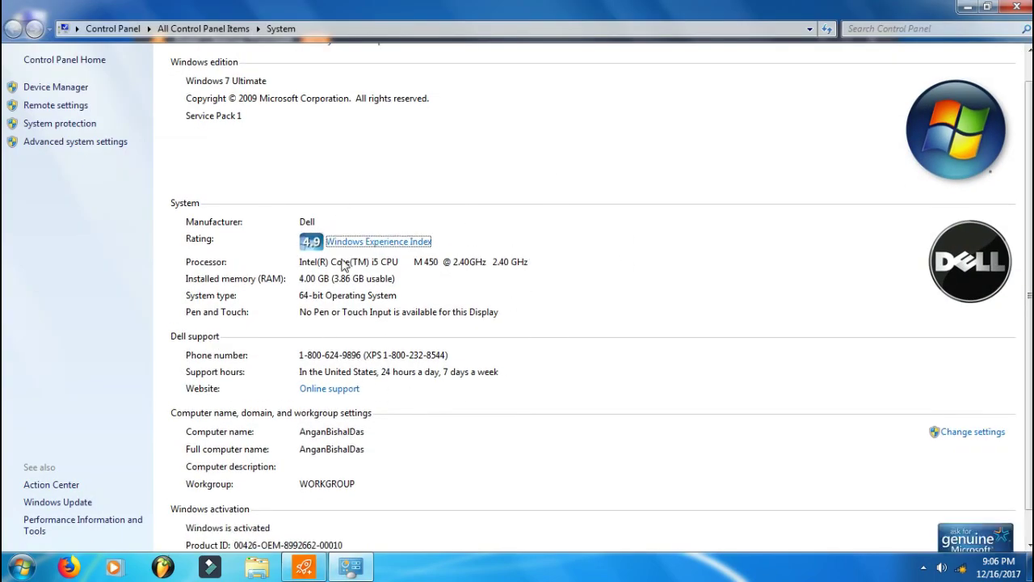
scroll(452, 275, "down", 1)
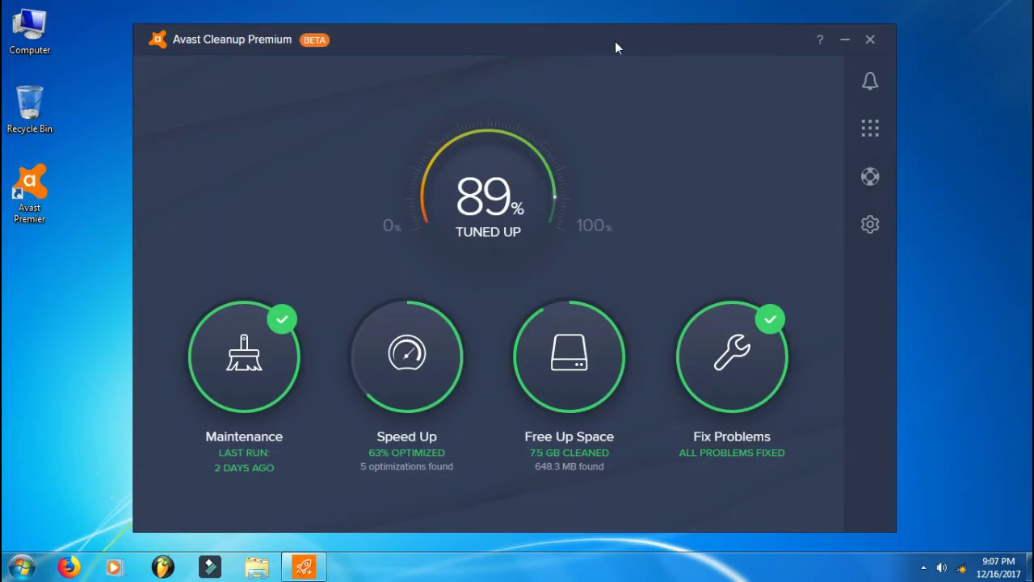
left_click_drag(616, 46, 641, 35)
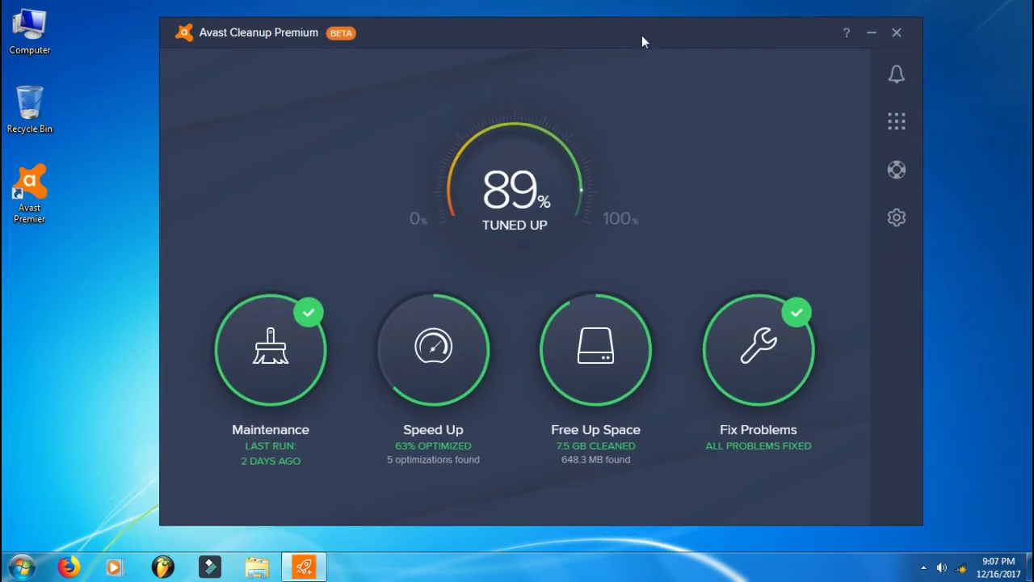
left_click_drag(642, 34, 619, 33)
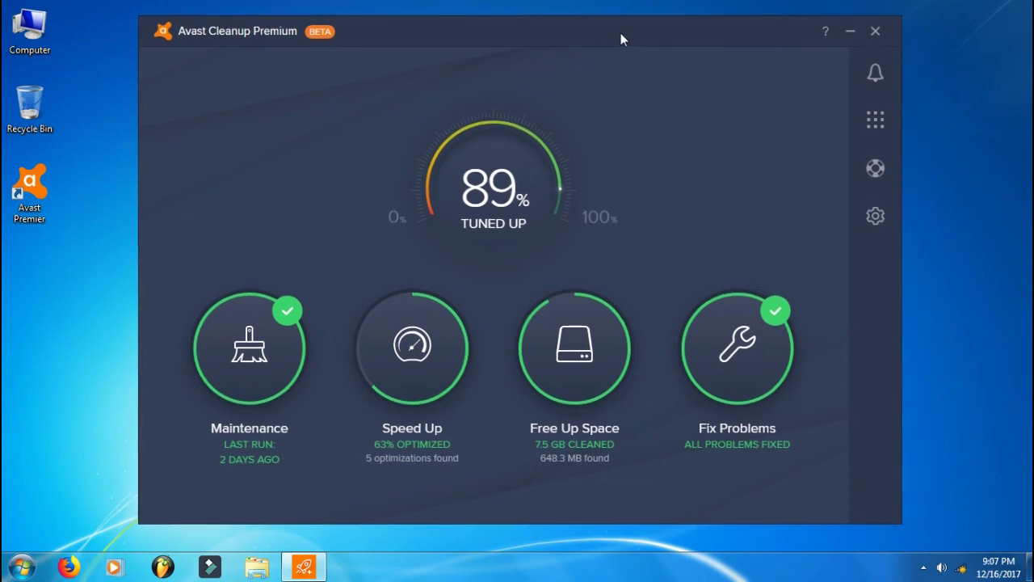